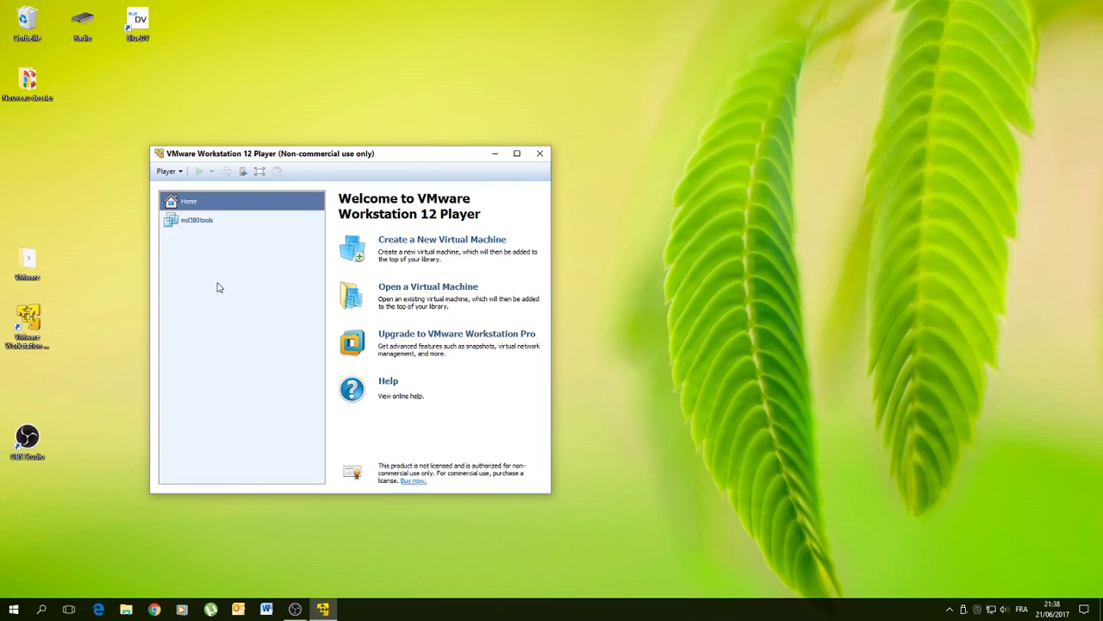
- Power on the md380tools virtual machine from the library and dismiss the removable devices notice
{"action": "left_click_drag", "start_coordinate": [347, 158], "coordinate": [395, 117]}
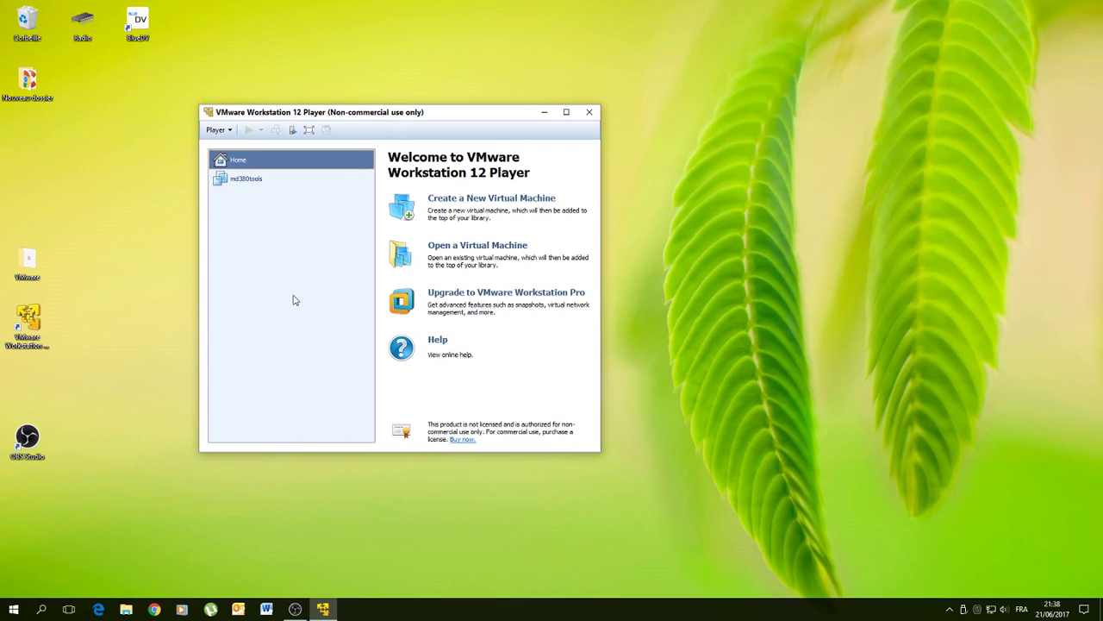
{"action": "left_click", "coordinate": [252, 181]}
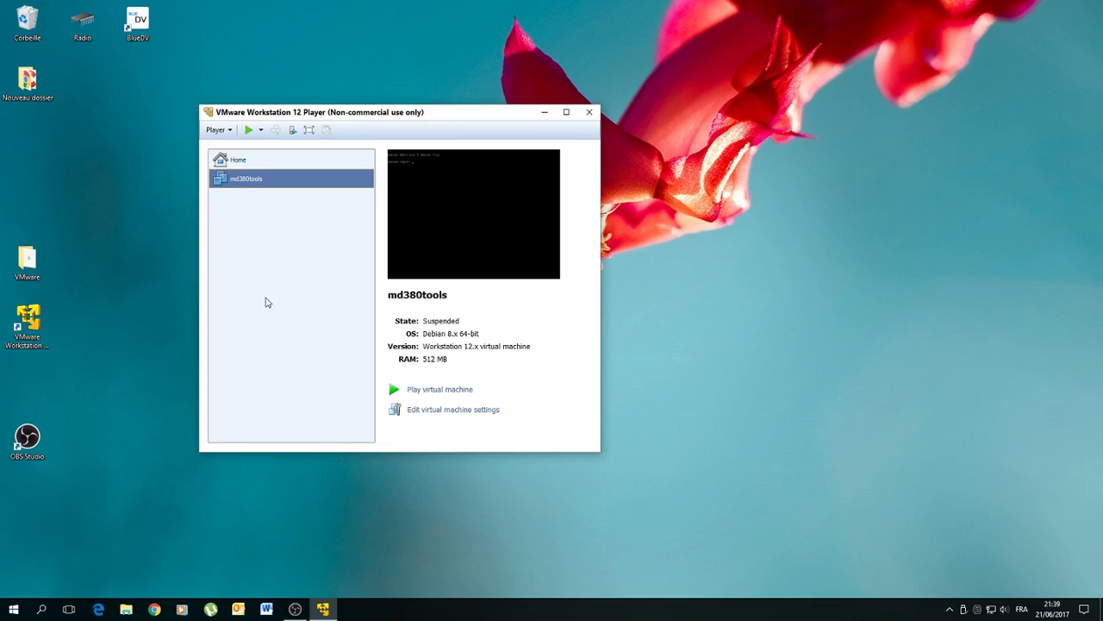
{"action": "right_click", "coordinate": [248, 182]}
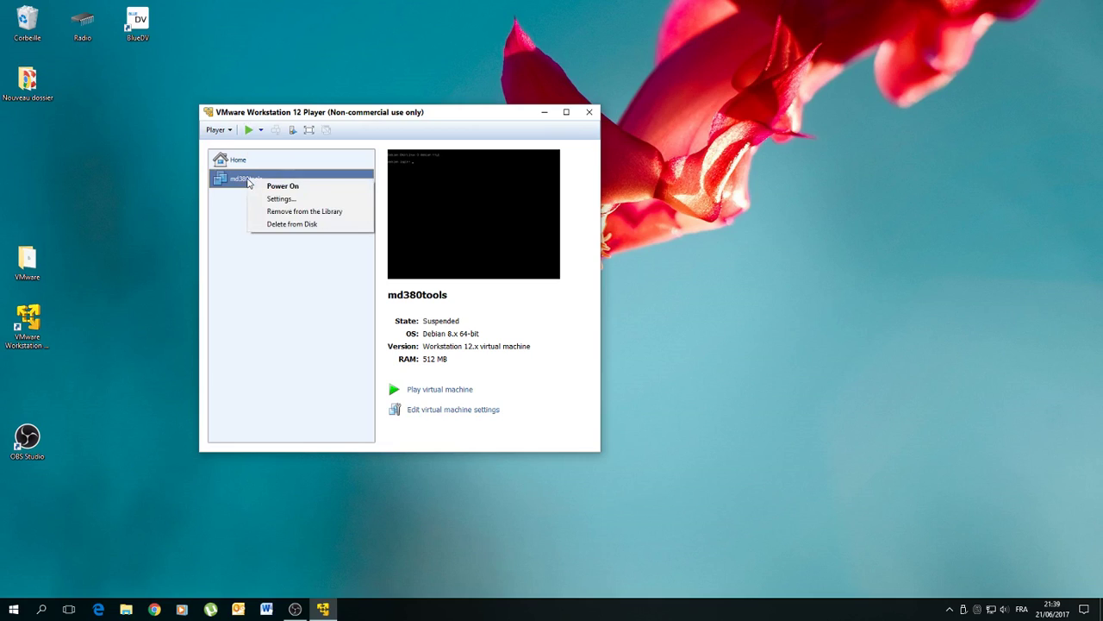
{"action": "left_click", "coordinate": [293, 364]}
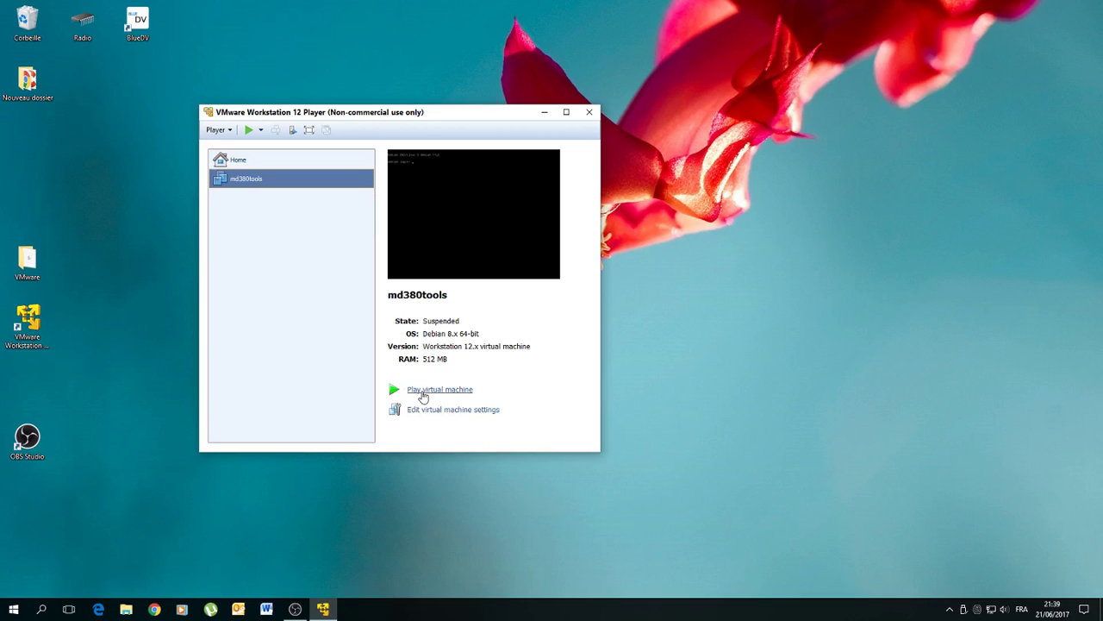
{"action": "left_click_drag", "start_coordinate": [200, 106], "coordinate": [6, 7]}
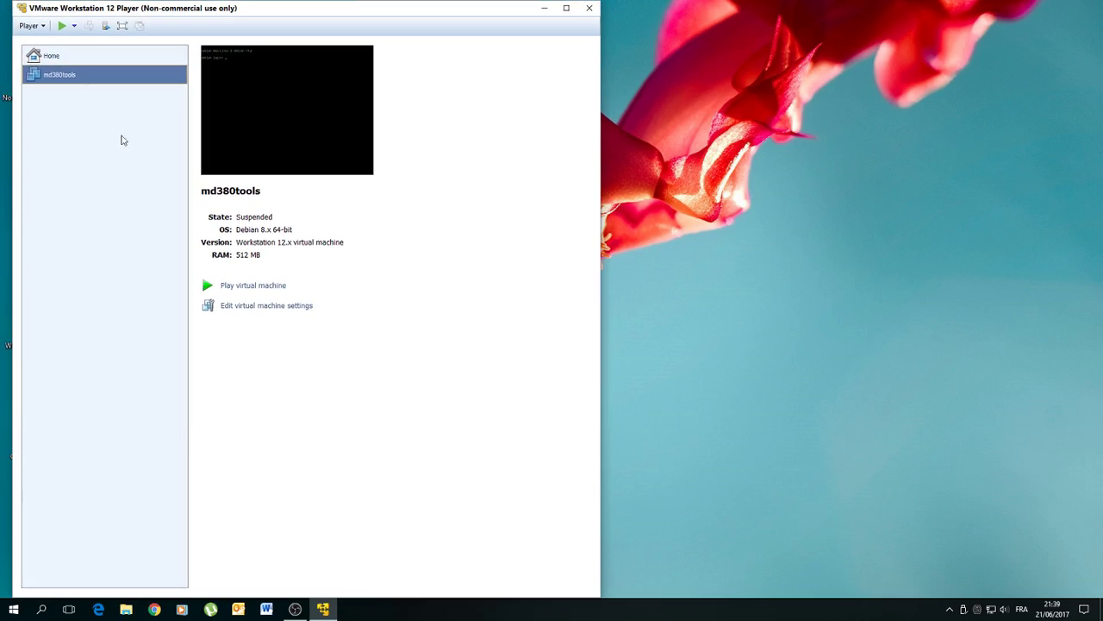
{"action": "left_click", "coordinate": [239, 286]}
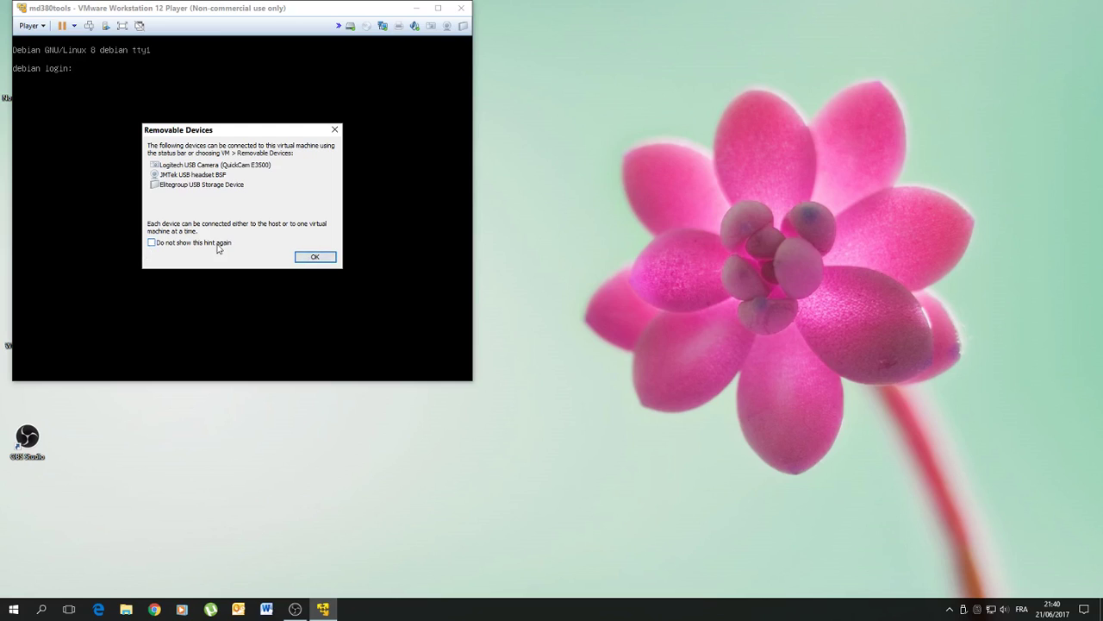
{"action": "left_click", "coordinate": [314, 258]}
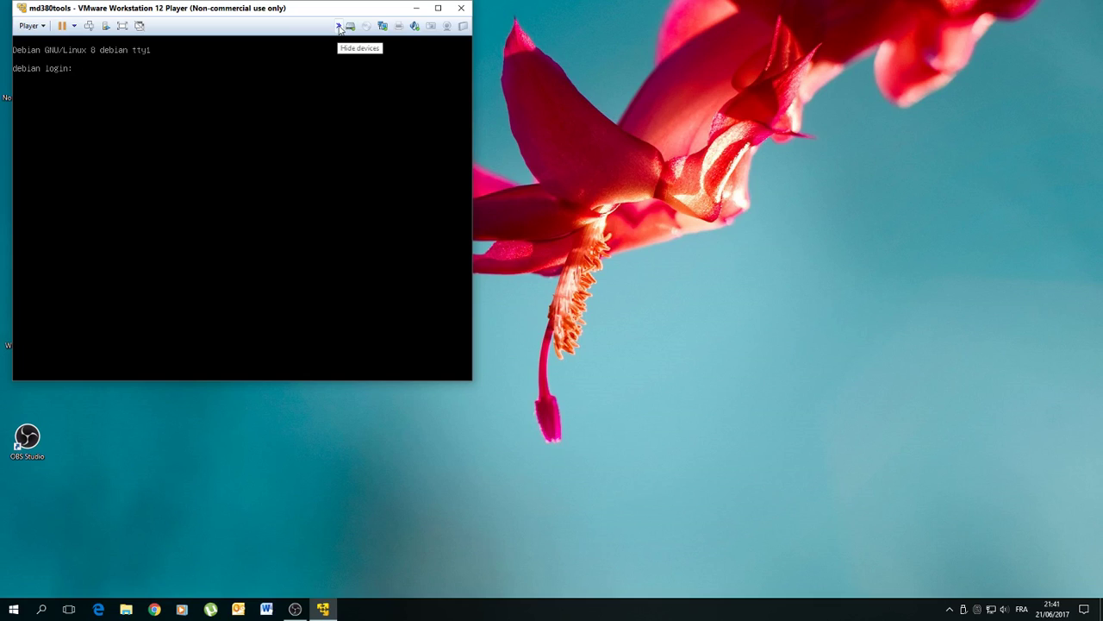
- Hide and show the device icons again, and move the virtual machine window clear of the desktop icons
{"action": "left_click", "coordinate": [340, 27]}
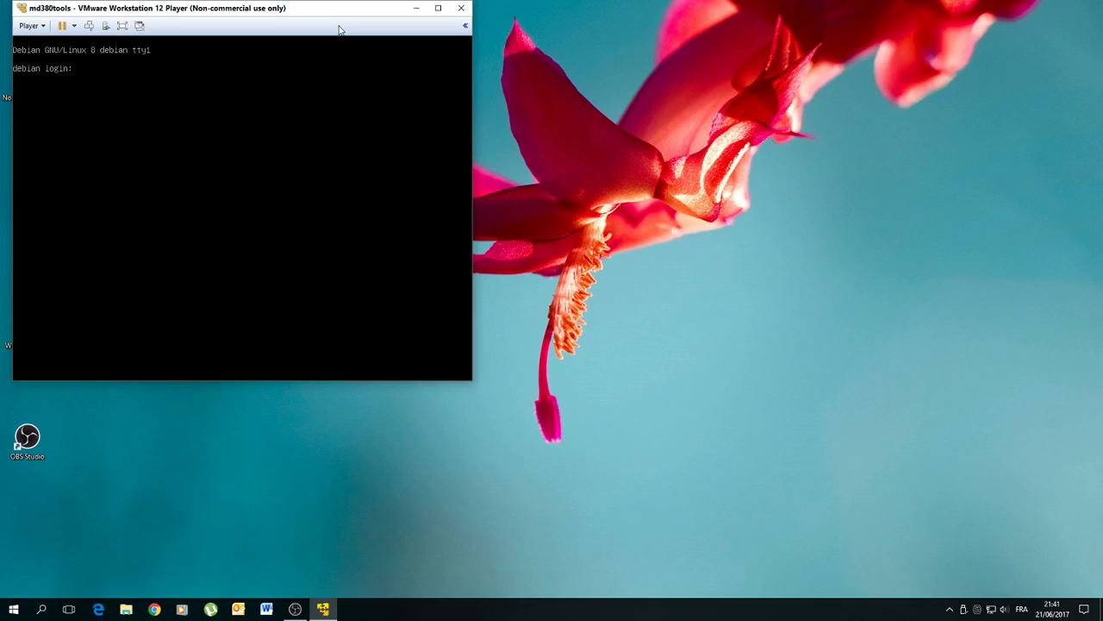
{"action": "left_click", "coordinate": [465, 28]}
{"action": "left_click_drag", "start_coordinate": [197, 5], "coordinate": [264, 45]}
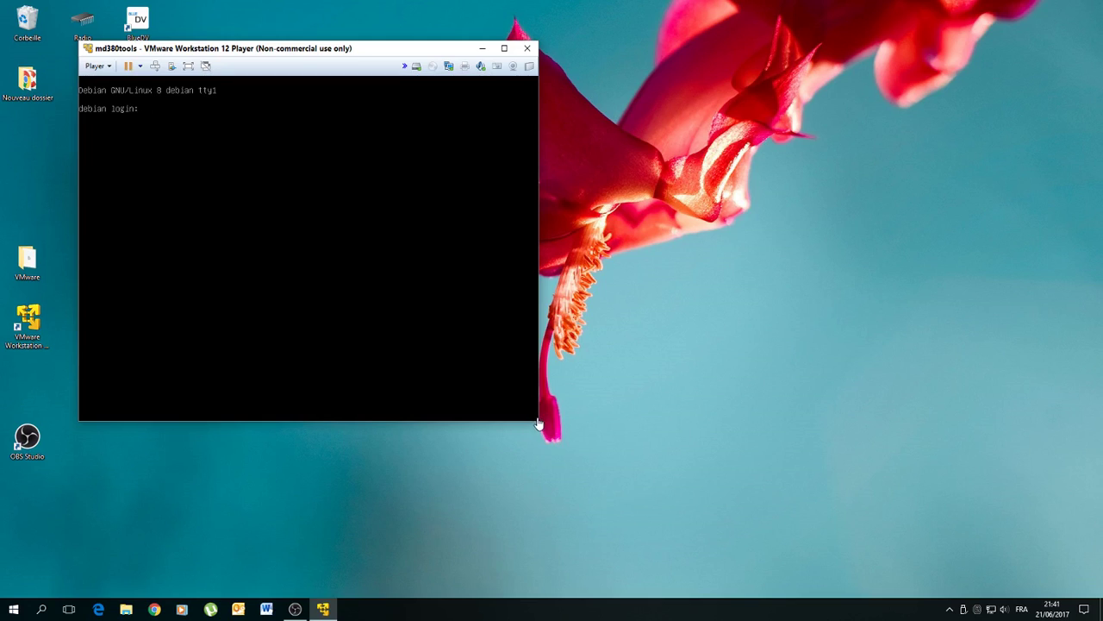
- Try to enlarge the virtual machine window, then maximize it and restore its original size
{"action": "left_click_drag", "start_coordinate": [538, 418], "coordinate": [584, 443]}
{"action": "left_click_drag", "start_coordinate": [275, 420], "coordinate": [315, 543]}
{"action": "left_click", "coordinate": [505, 49]}
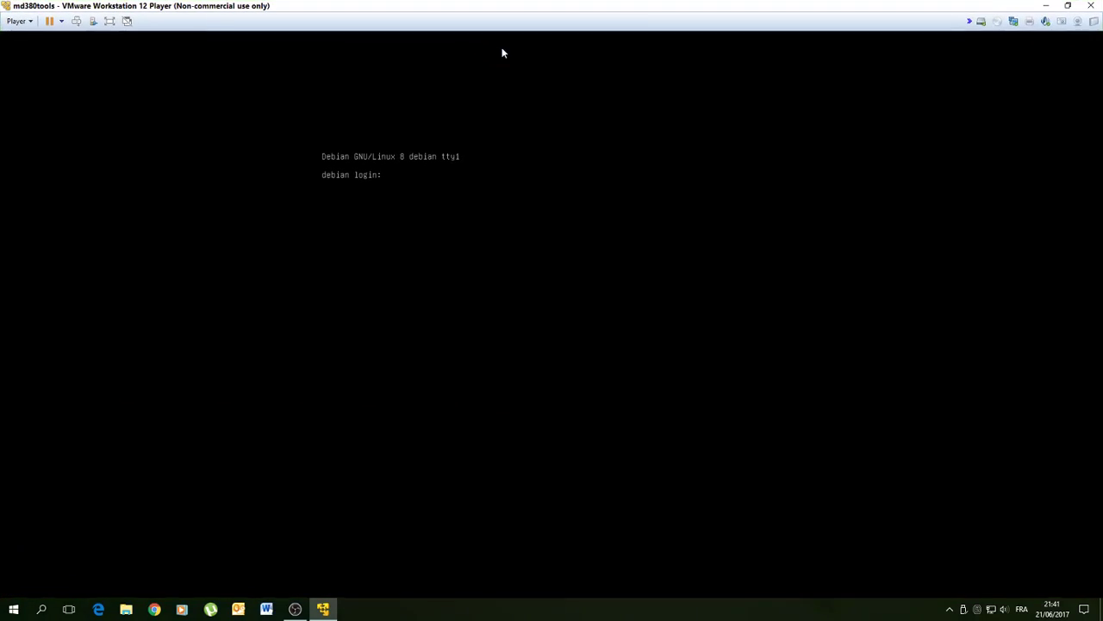
{"action": "left_click", "coordinate": [404, 181]}
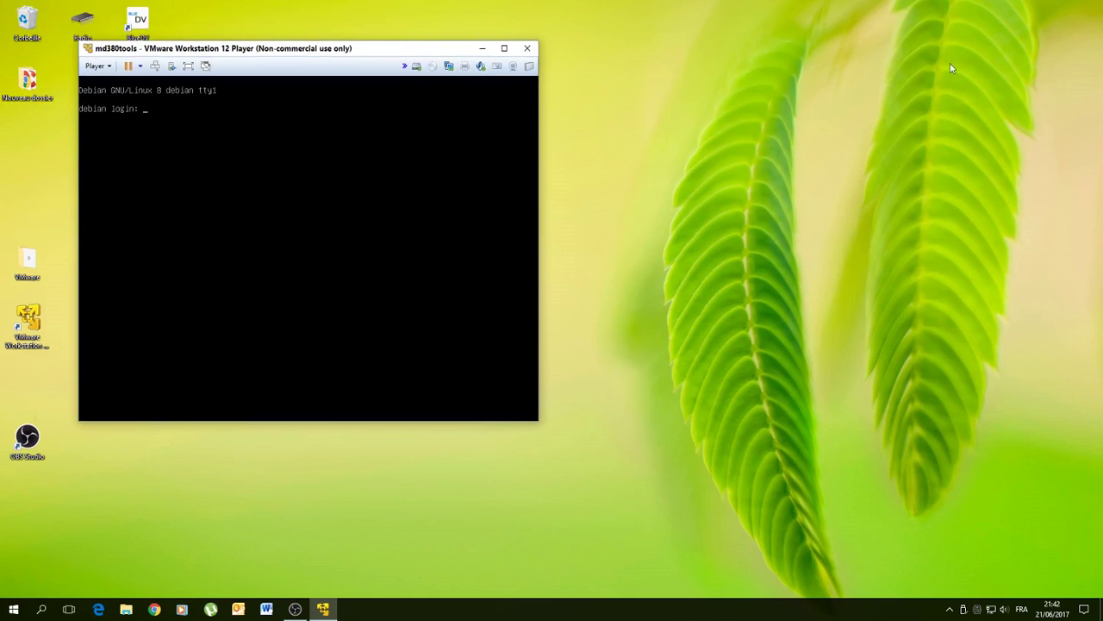
{"action": "left_click", "coordinate": [1068, 5]}
- Log in to the Debian console as root with the account password
{"action": "left_click", "coordinate": [266, 196]}
{"action": "key", "text": "Return"}
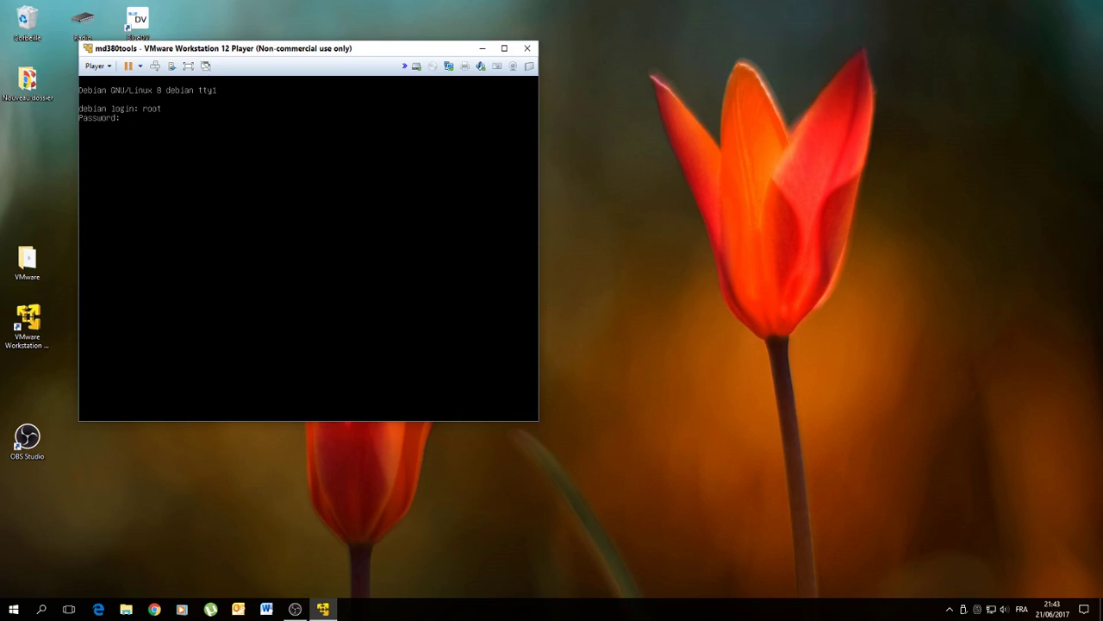
{"action": "key", "text": "Return"}
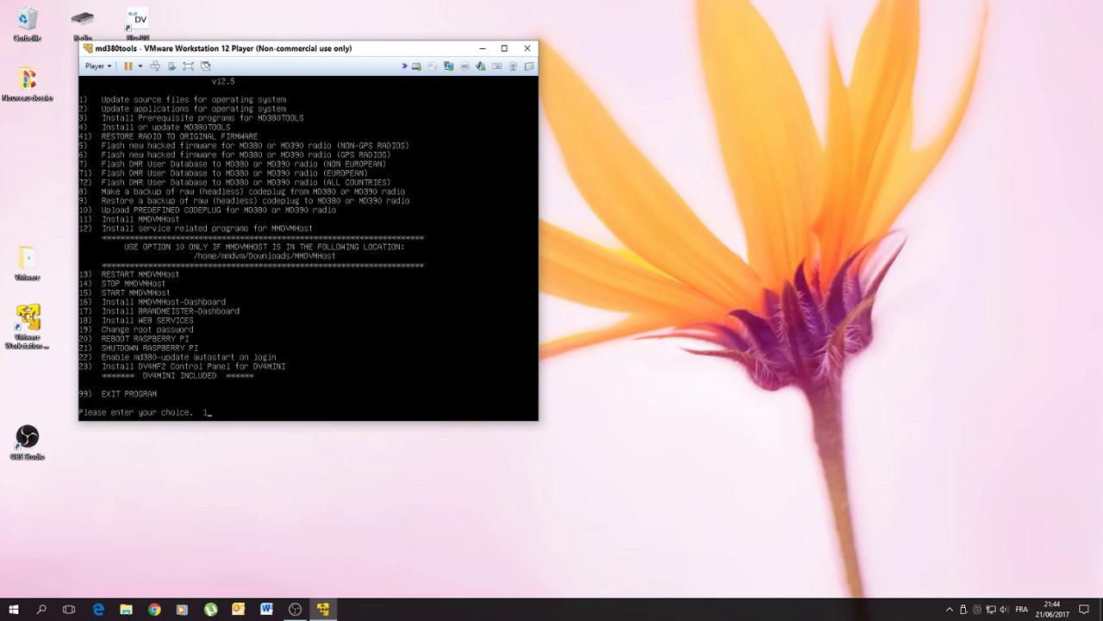
- Update the operating system's source files with option 1 and its applications with option 2, answering y to both
{"action": "key", "text": "Return"}
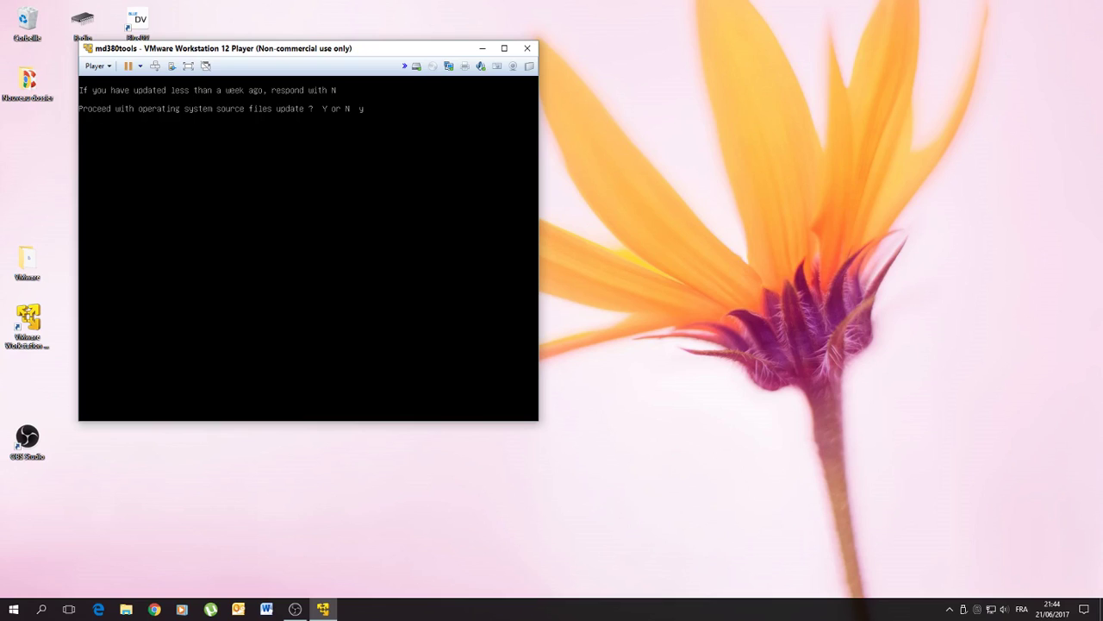
{"action": "key", "text": "Return"}
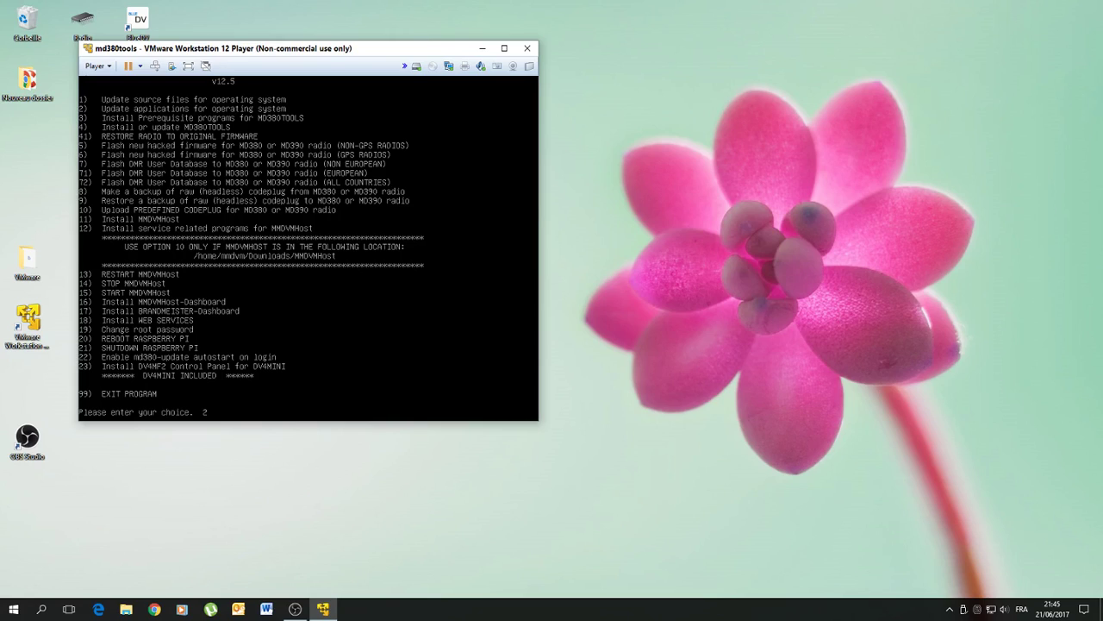
{"action": "key", "text": "Return"}
{"action": "type", "text": "y"}
{"action": "key", "text": "Return"}
- Run option 3 to install the prerequisite programs for MD380TOOLS, answering y to the initial install question
{"action": "type", "text": "3"}
{"action": "key", "text": "Return"}
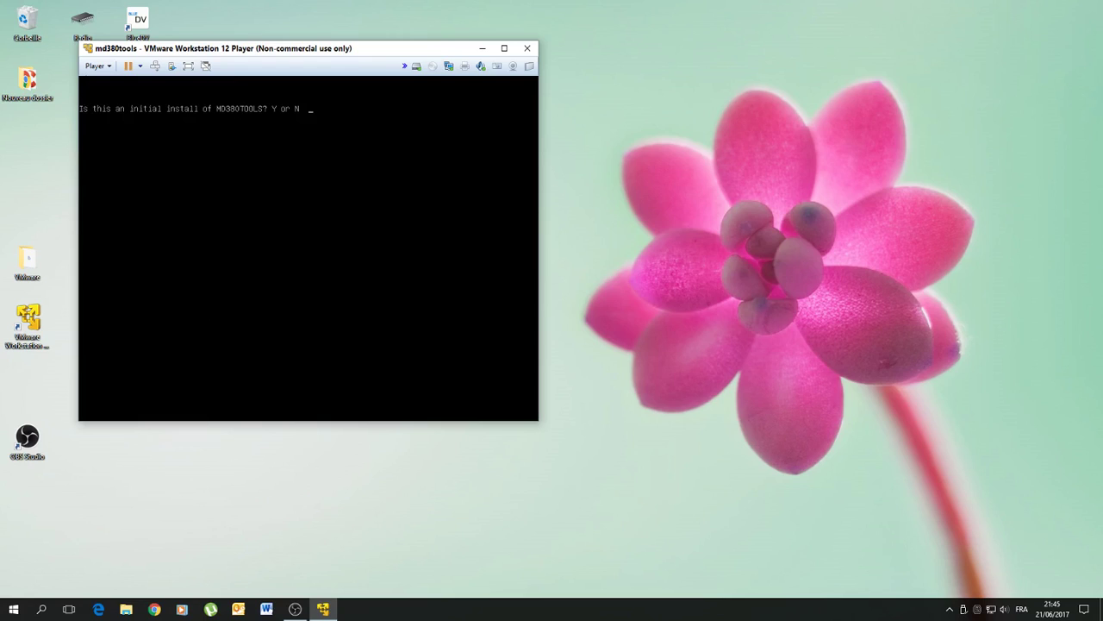
{"action": "type", "text": "y"}
{"action": "key", "text": "Return"}
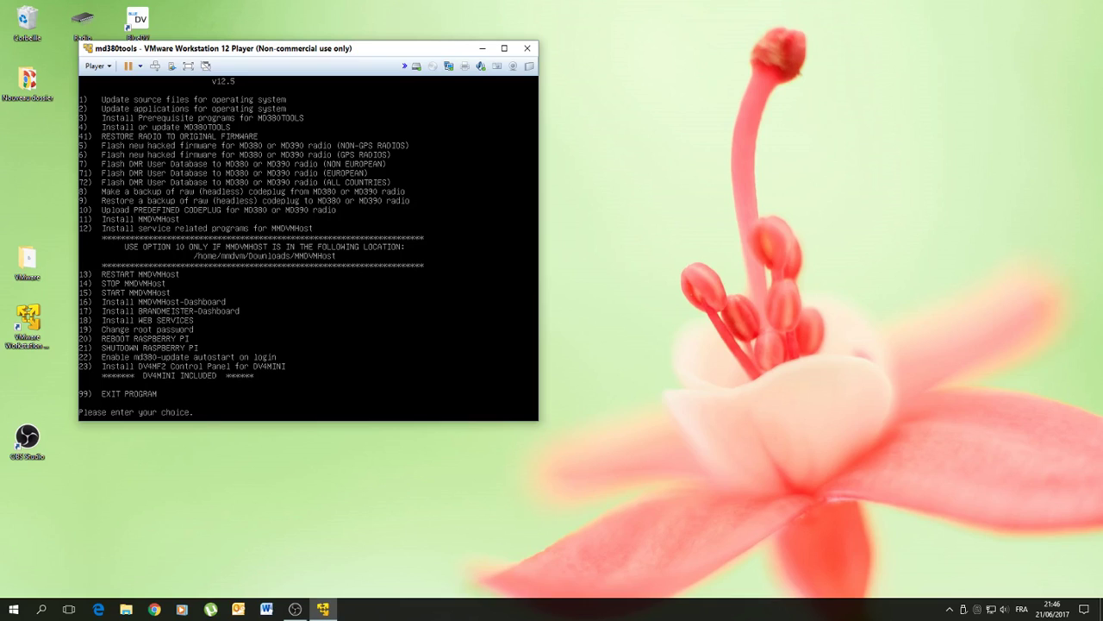
- Run option 4 to install or update MD380TOOLS and answer its update question
{"action": "type", "text": "4"}
{"action": "key", "text": "Return"}
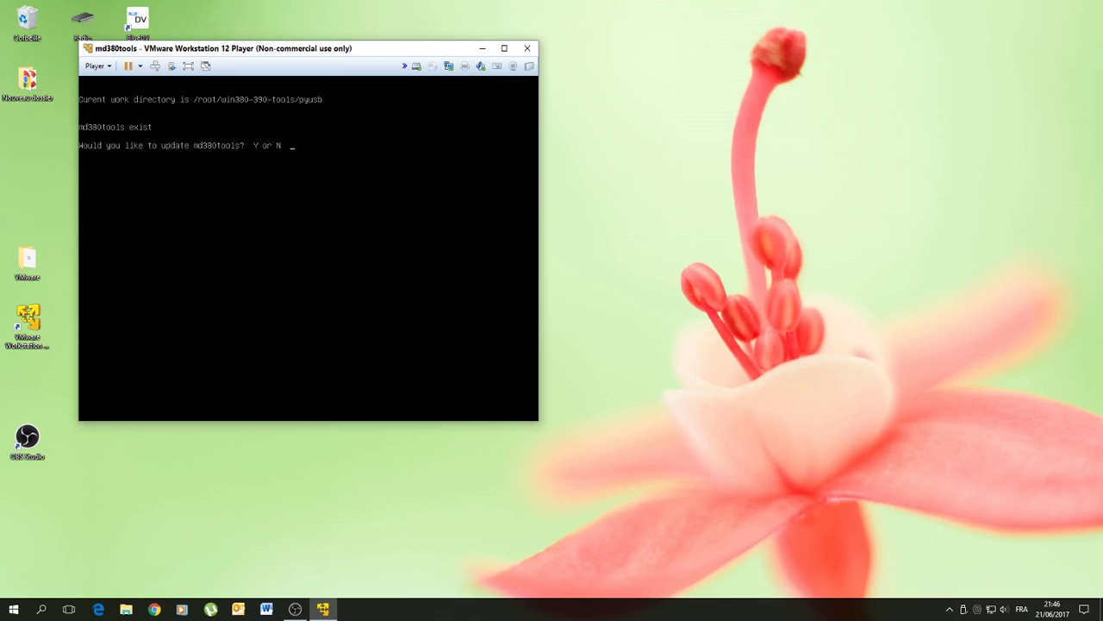
{"action": "key", "text": "Return"}
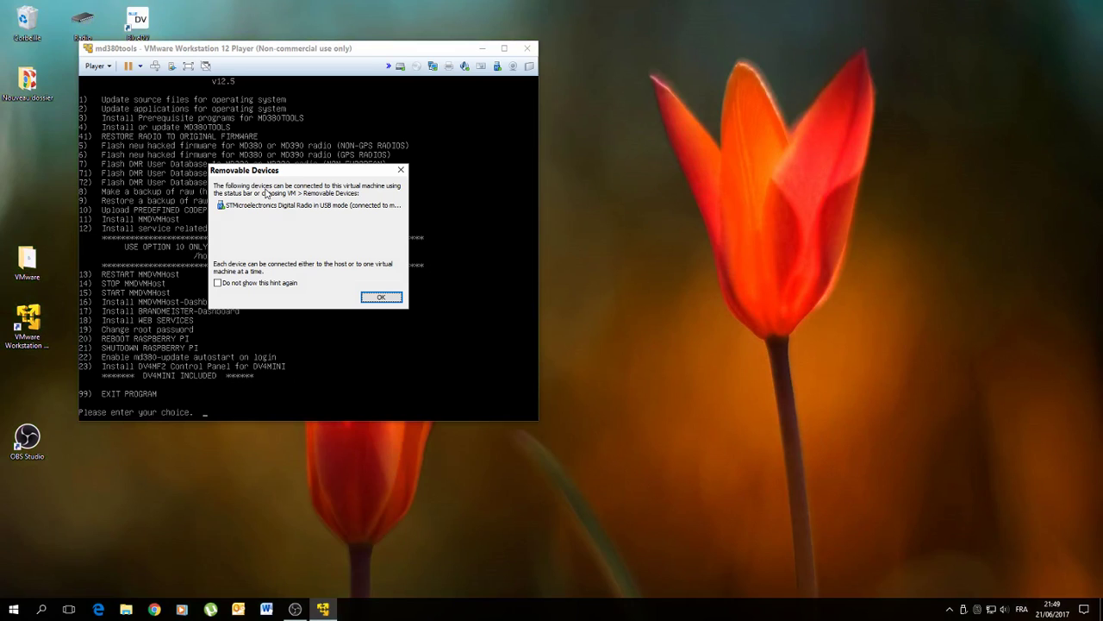
- Dismiss the removable devices notice and examine the connection options of the STMicroelectronics Digital Radio USB device
{"action": "left_click_drag", "start_coordinate": [287, 172], "coordinate": [366, 221]}
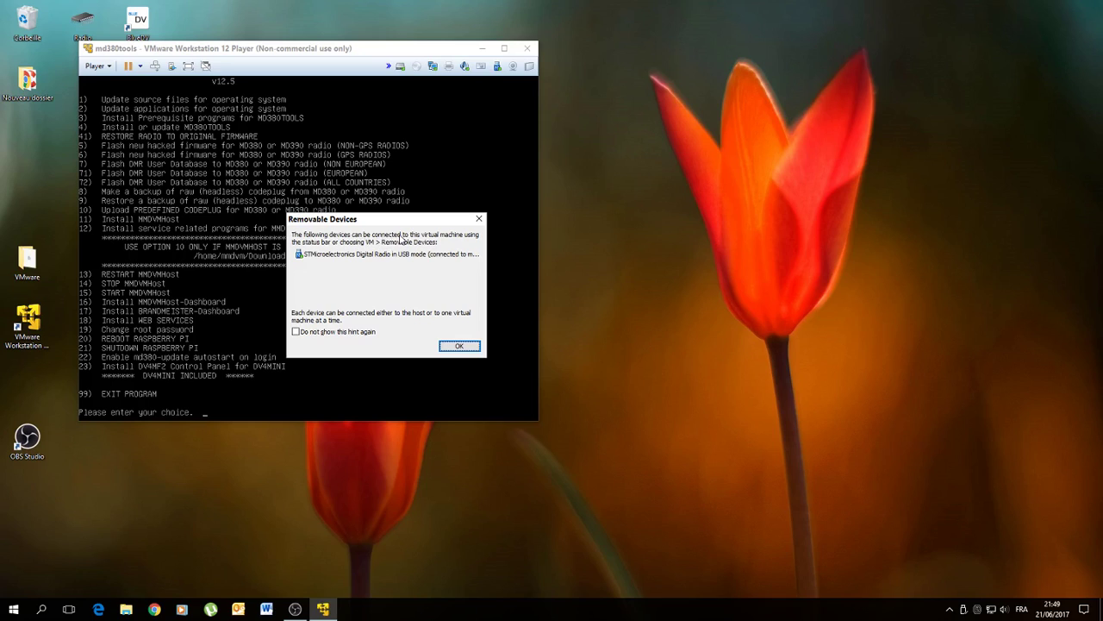
{"action": "left_click", "coordinate": [450, 348]}
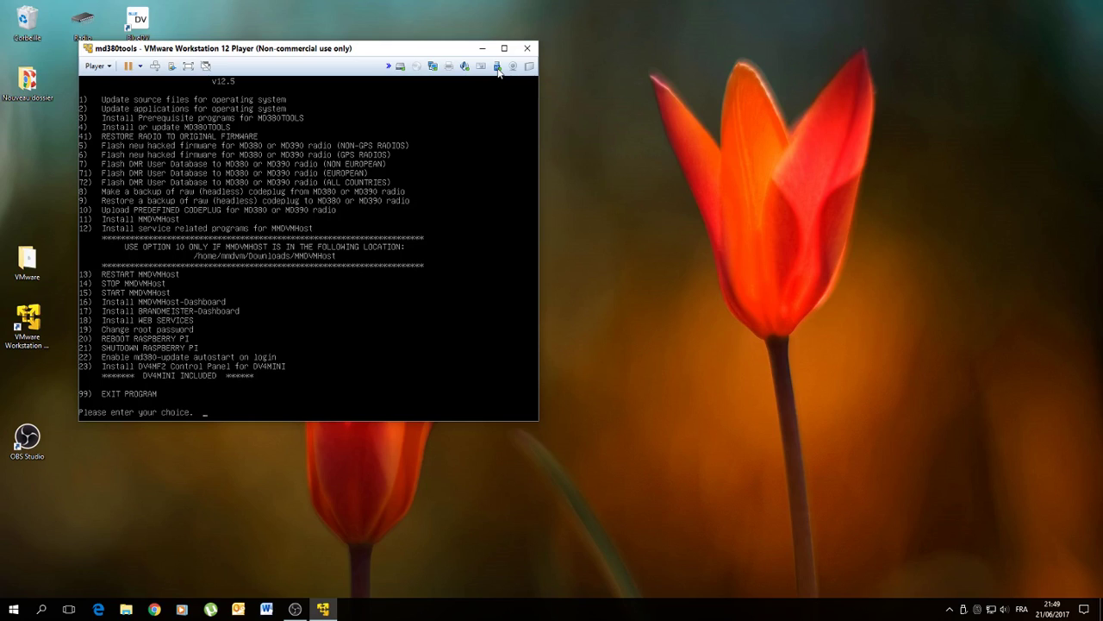
{"action": "left_click", "coordinate": [497, 67]}
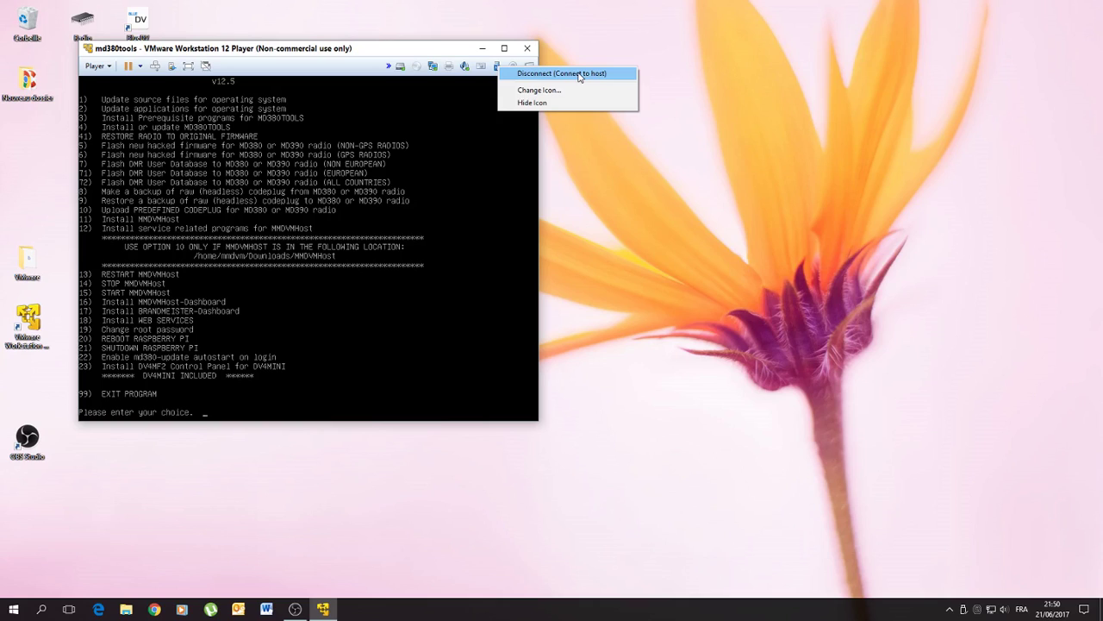
{"action": "left_click", "coordinate": [459, 122]}
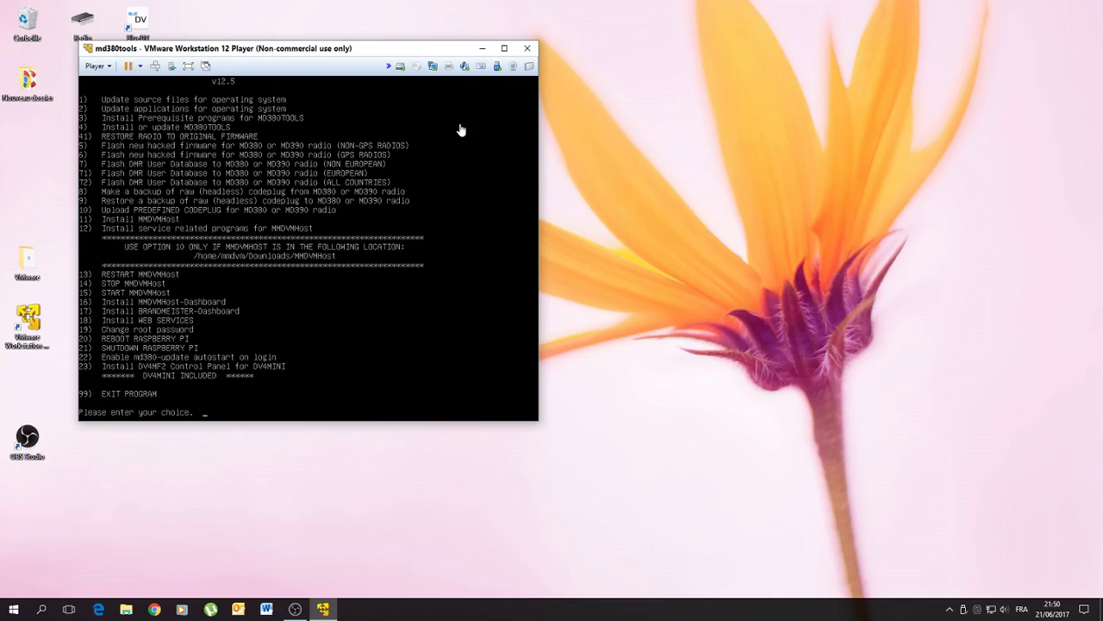
{"action": "left_click", "coordinate": [497, 69]}
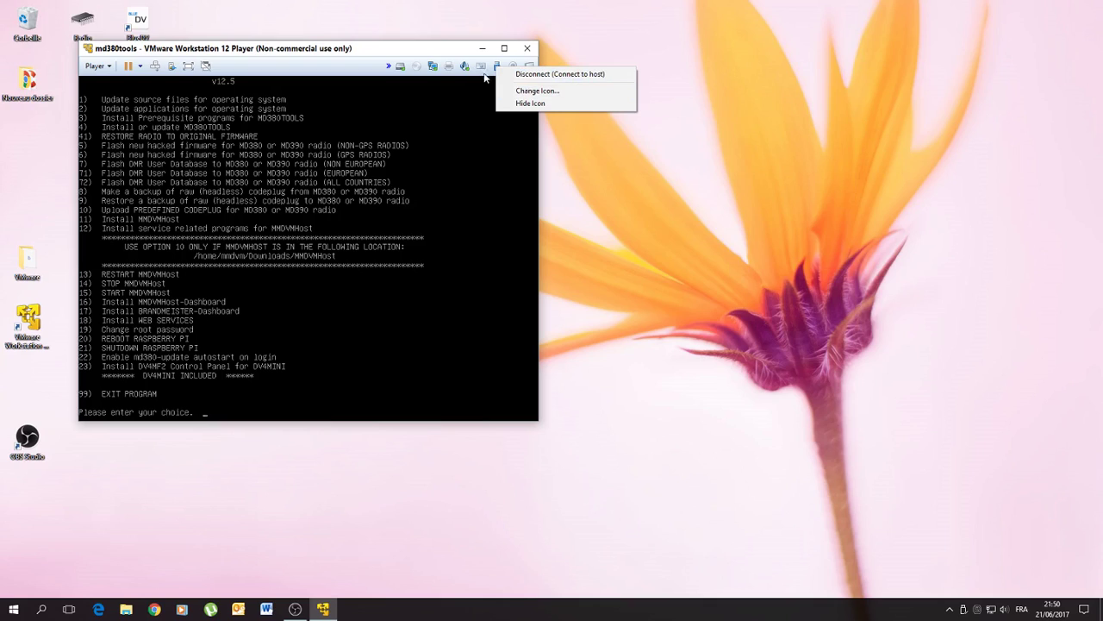
{"action": "left_click", "coordinate": [463, 113]}
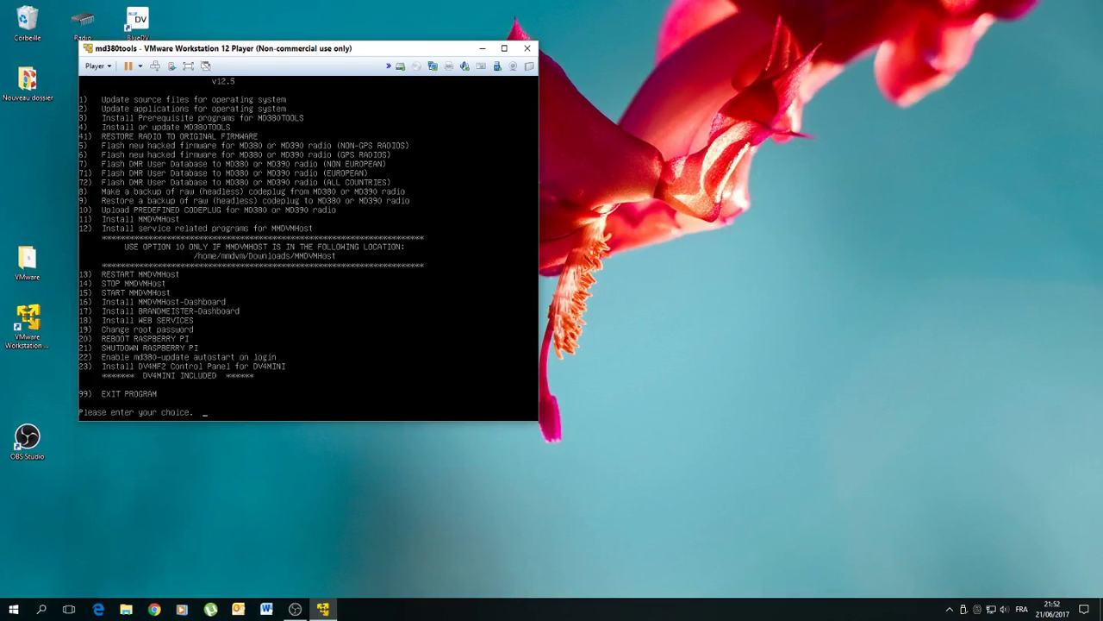
- Flash the hacked non-GPS firmware to the radio with option 5, answering y to the flashing and DFU mode questions
{"action": "type", "text": "5"}
{"action": "key", "text": "Return"}
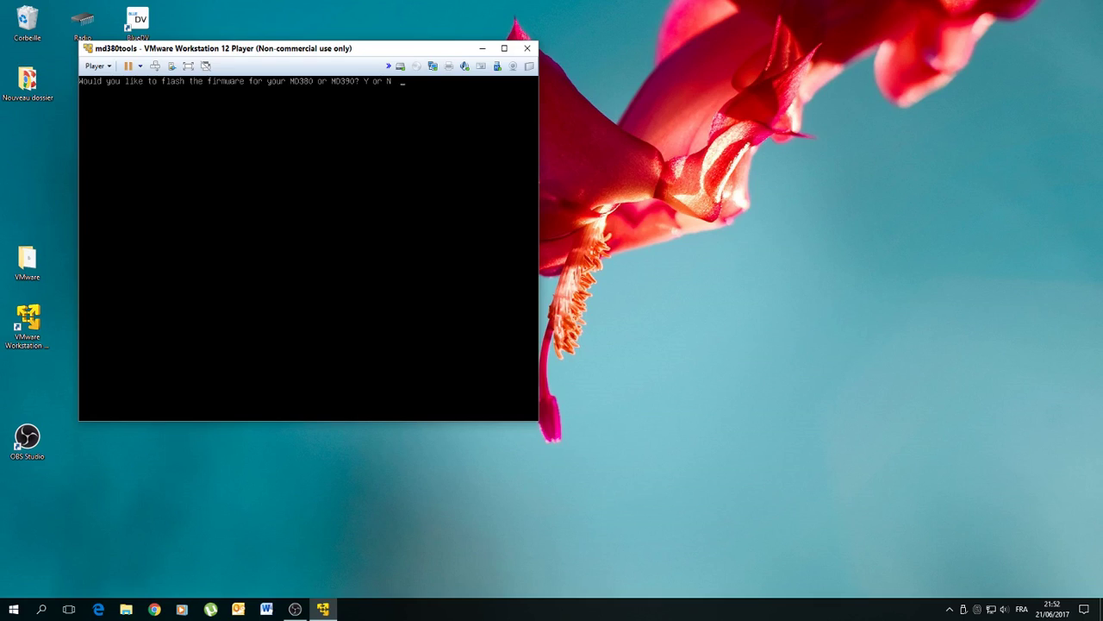
{"action": "type", "text": "y"}
{"action": "key", "text": "Return"}
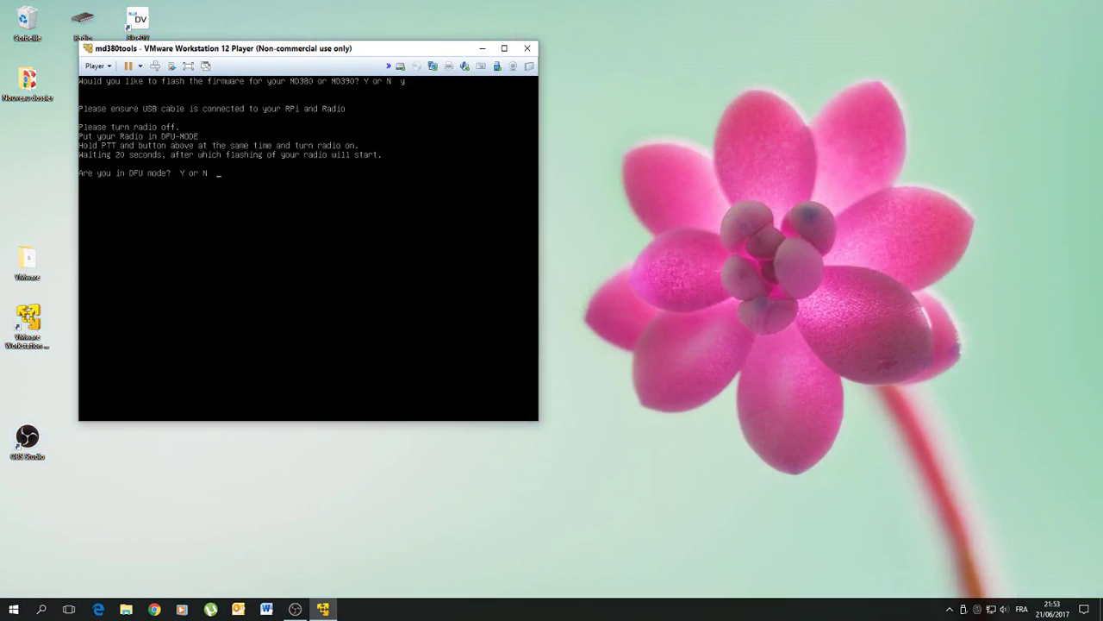
{"action": "type", "text": "y"}
{"action": "key", "text": "Return"}
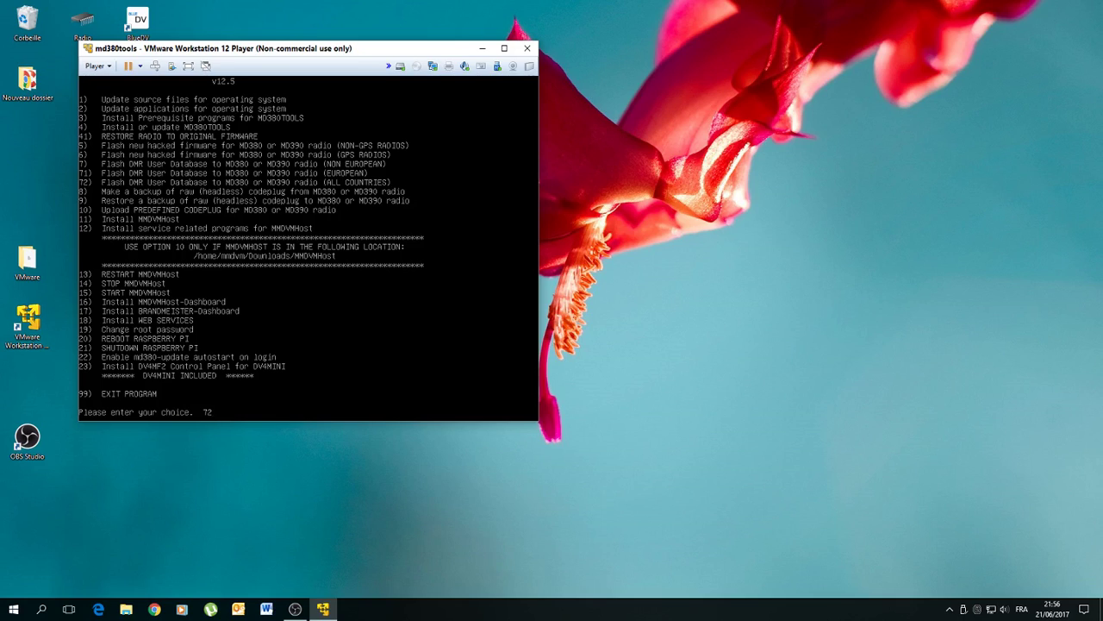
- Flash the worldwide DMR user database to the radio with option 72, answering y to the question
{"action": "key", "text": "Return"}
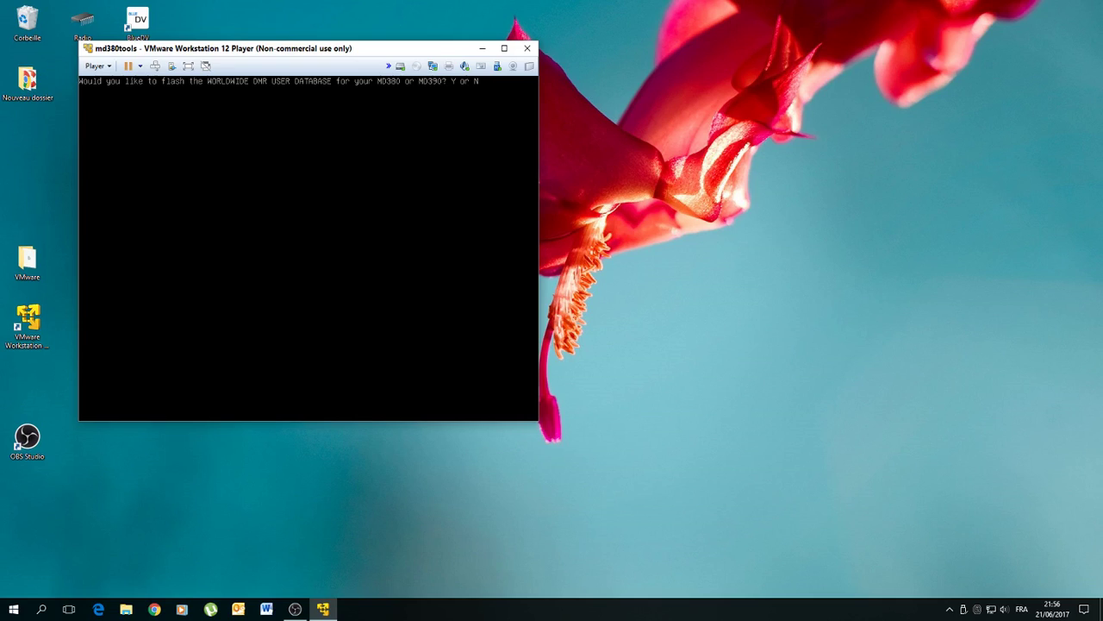
{"action": "type", "text": "y"}
{"action": "key", "text": "Return"}
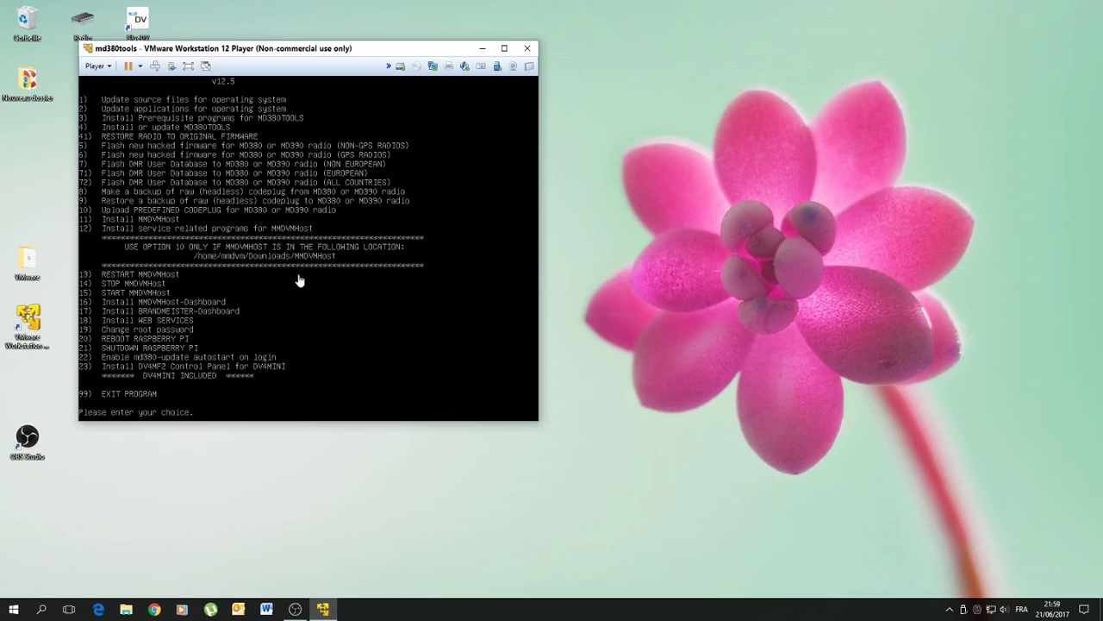
- Exit the md380tools menu program with option 99
{"action": "left_click", "coordinate": [328, 302]}
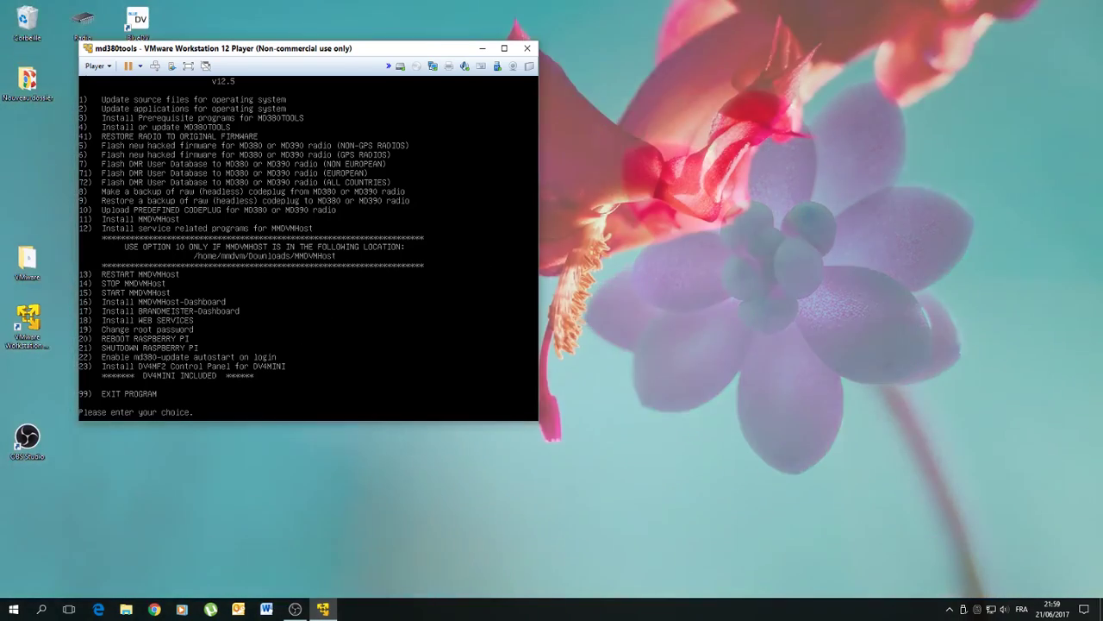
{"action": "type", "text": "99"}
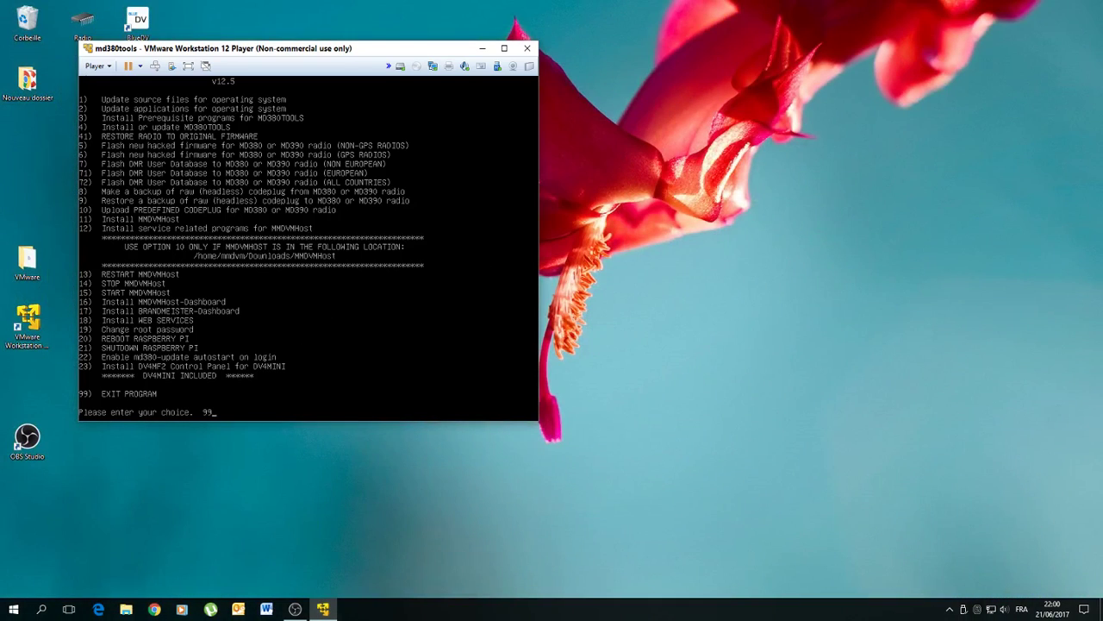
{"action": "key", "text": "Return"}
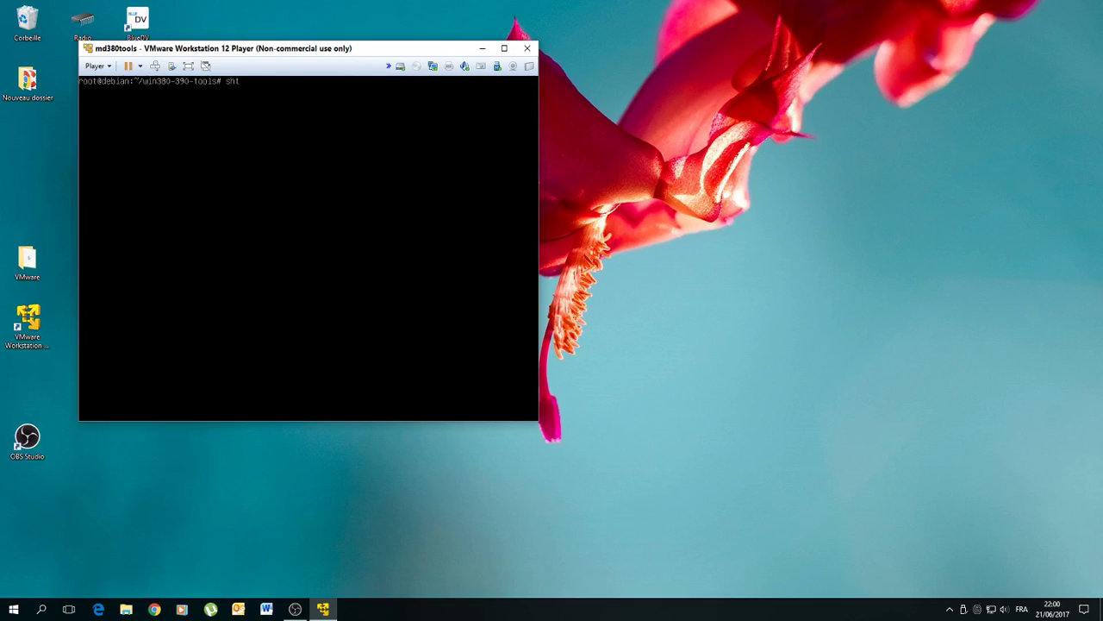
- Try to shut down the virtual machine by running "shutdow -h now"
{"action": "type", "text": "utd"}
{"action": "type", "text": "h now"}
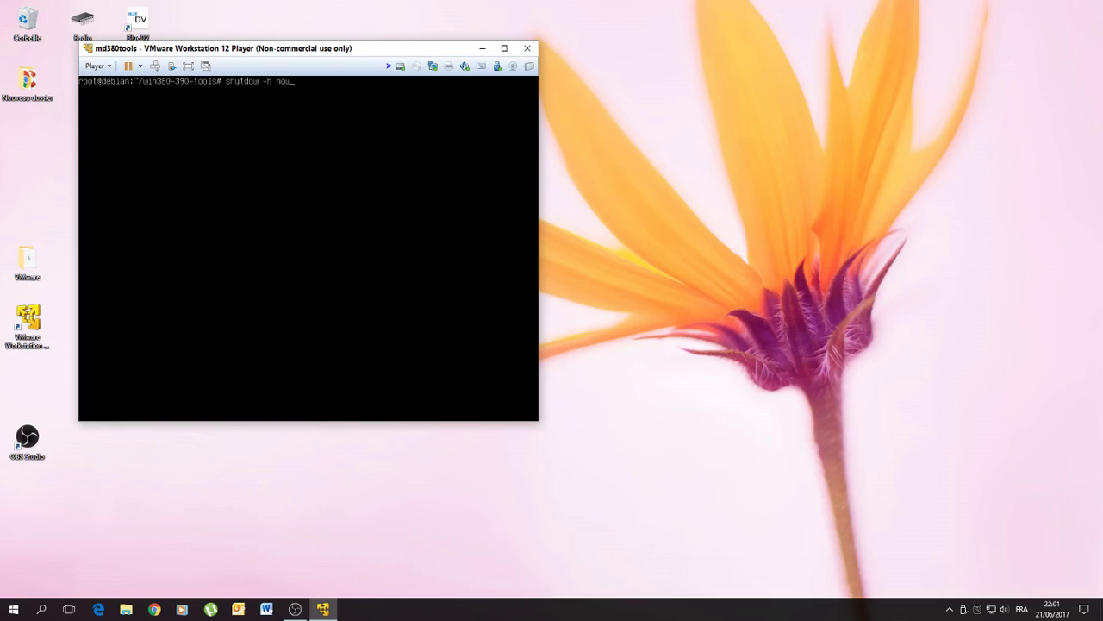
{"action": "key", "text": "Return"}
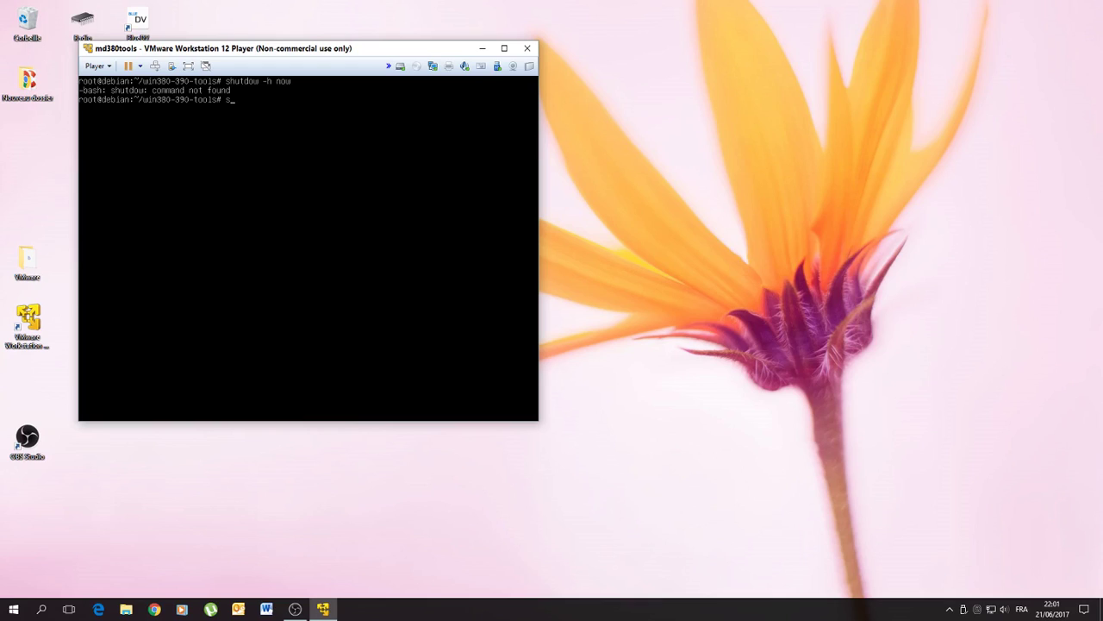
- Shut down the virtual machine by running "shutdown -h now"
{"action": "type", "text": "h"}
{"action": "type", "text": "utdown -h noz"}
{"action": "key", "text": "BackSpace"}
{"action": "key", "text": "Return"}
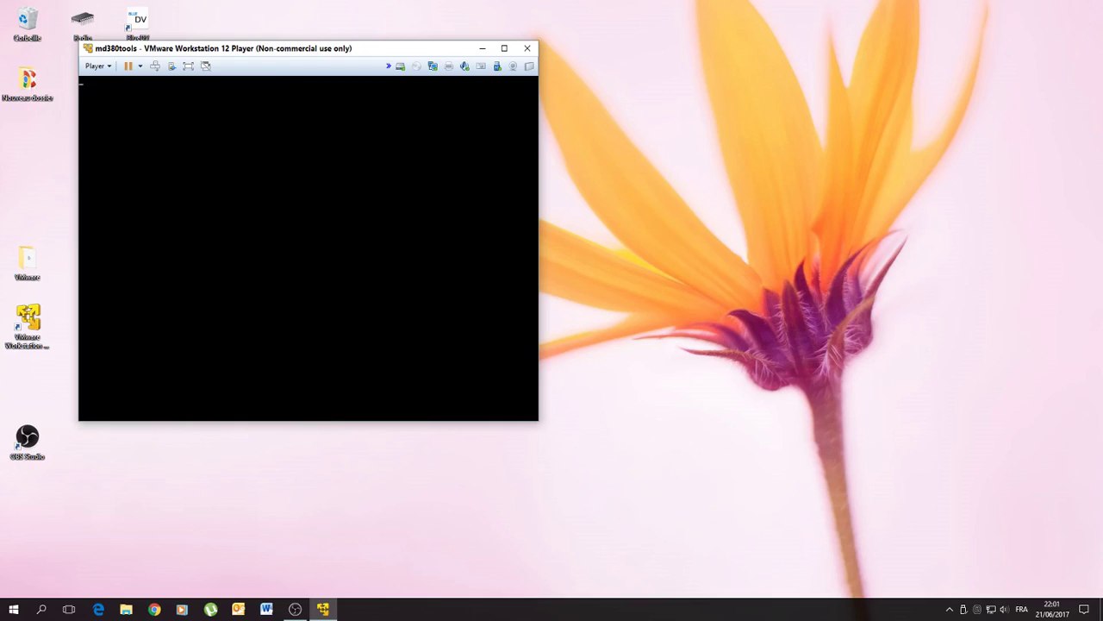